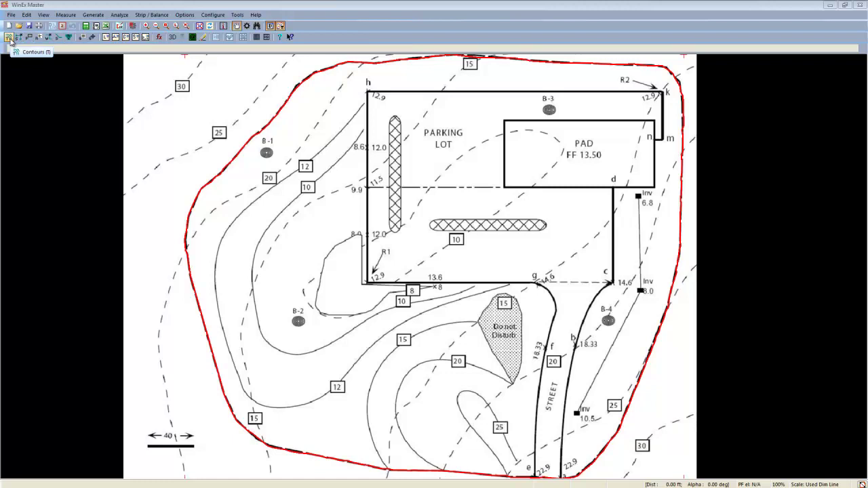
Set up contour tracing on the Existing layer at 30 ft elevation
left_click(10, 38)
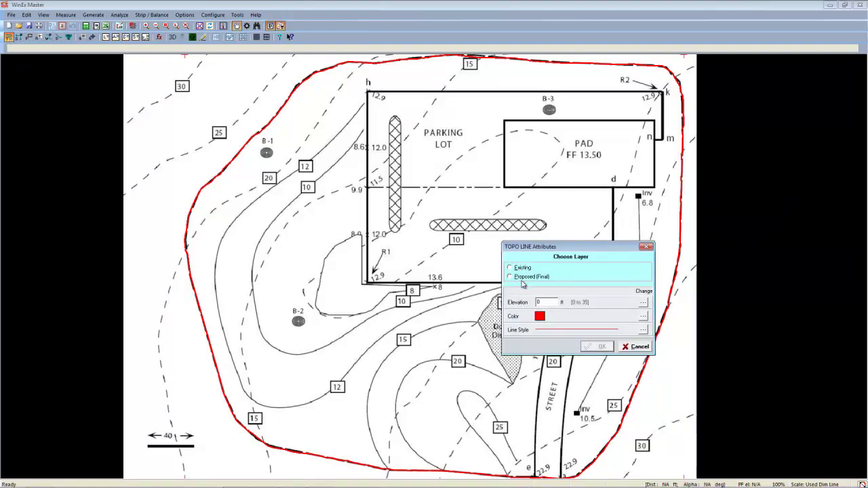
left_click(512, 268)
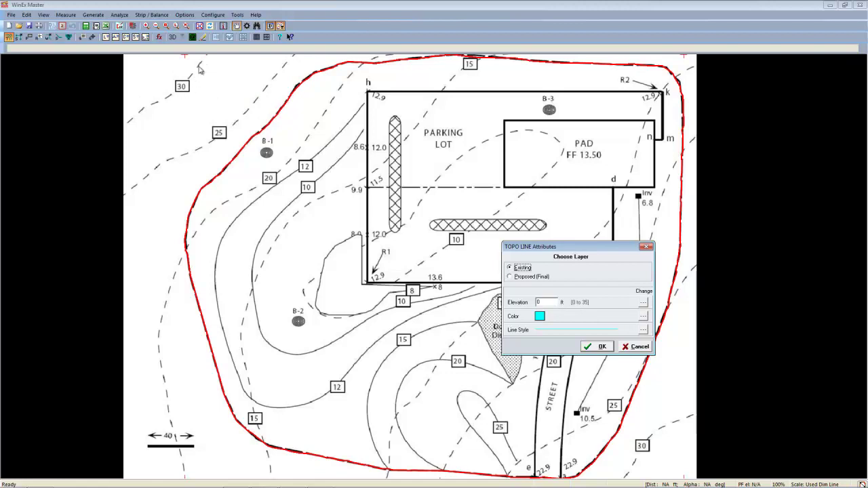
left_click(549, 303)
left_click(602, 347)
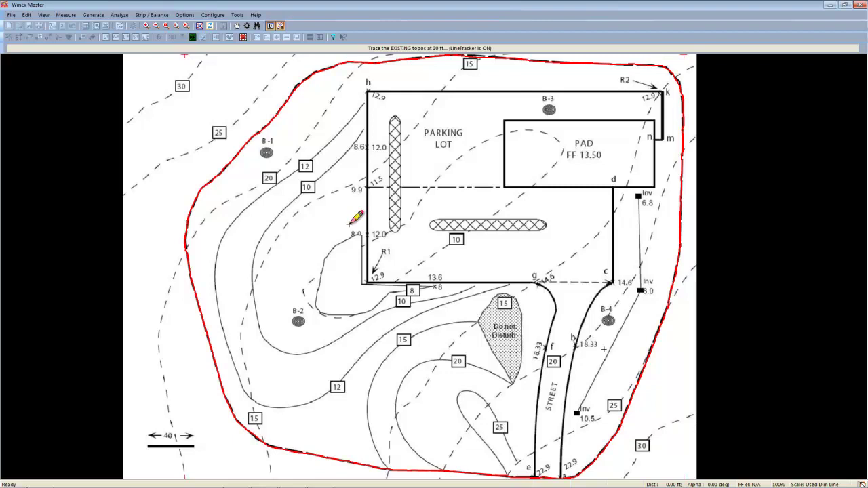
Pan the drawing to show the plan's top and its TUTORIAL PLAN title, then resume tracing
left_click(238, 27)
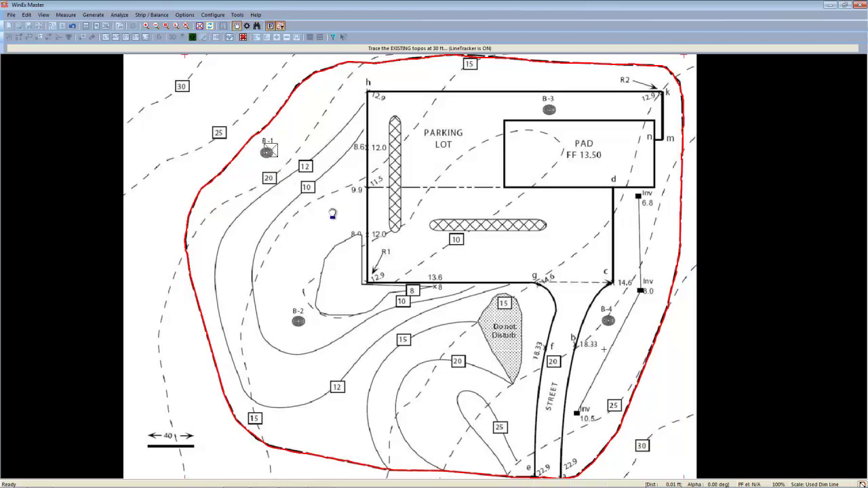
left_click(370, 244)
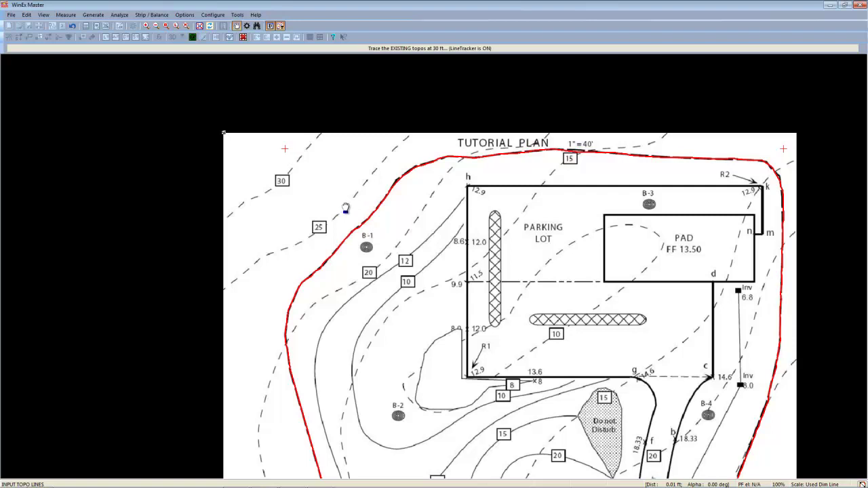
key("Escape")
Trace the existing 30 ft contour toward the left edge and finish it with New Elevation
left_click(319, 133)
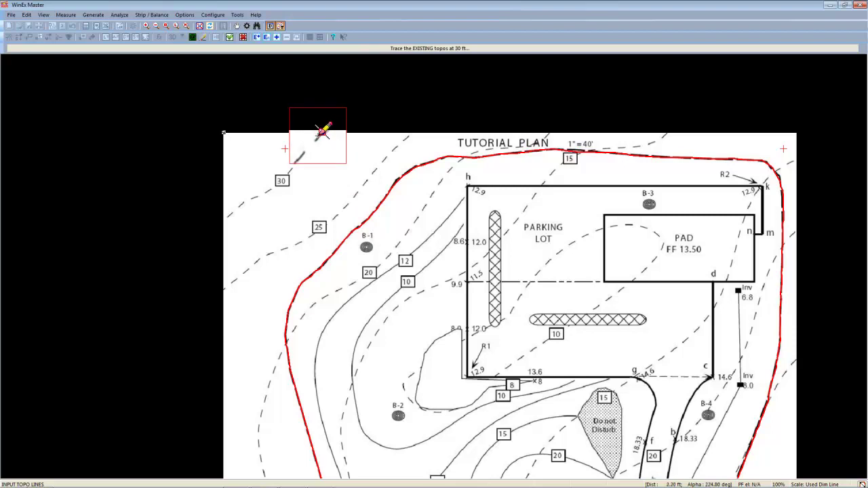
left_click_drag(293, 170, 228, 216)
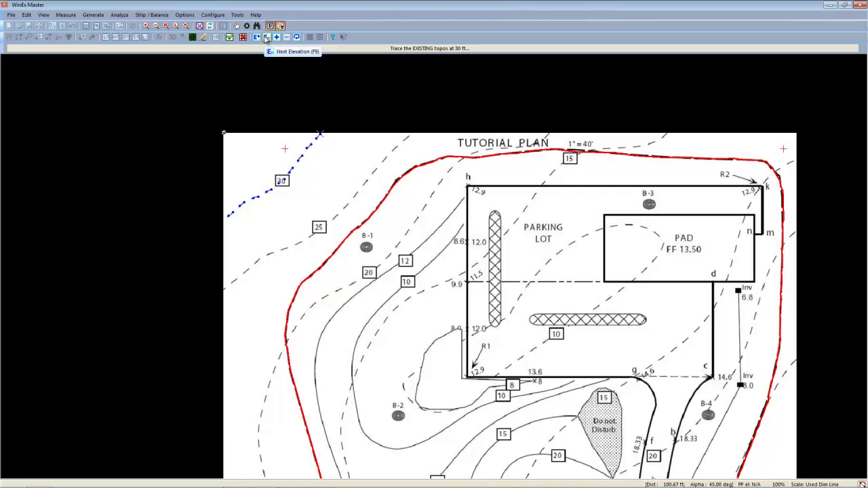
left_click(258, 38)
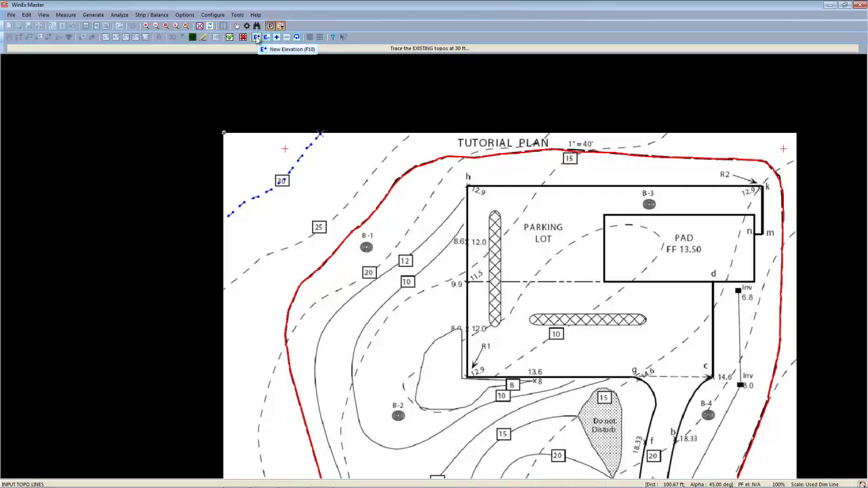
left_click(258, 38)
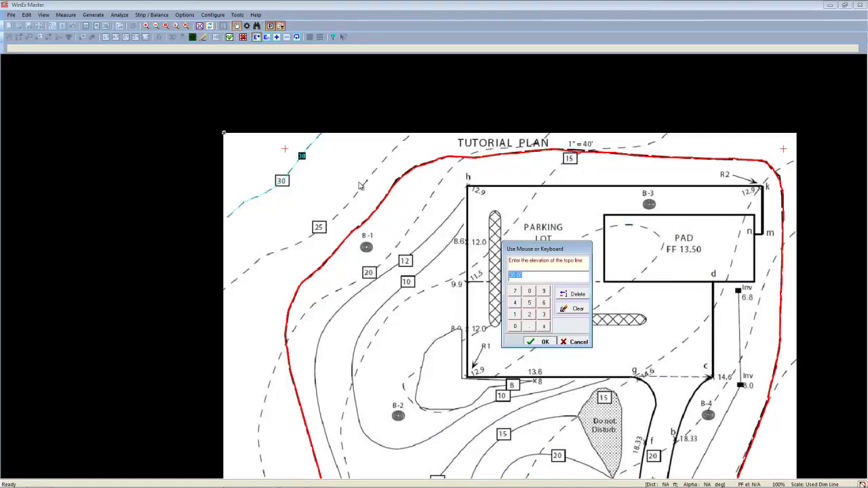
Set elevation 25, trace the 25 ft contour down the left side, then advance to 20 ft
left_click(530, 315)
left_click(543, 342)
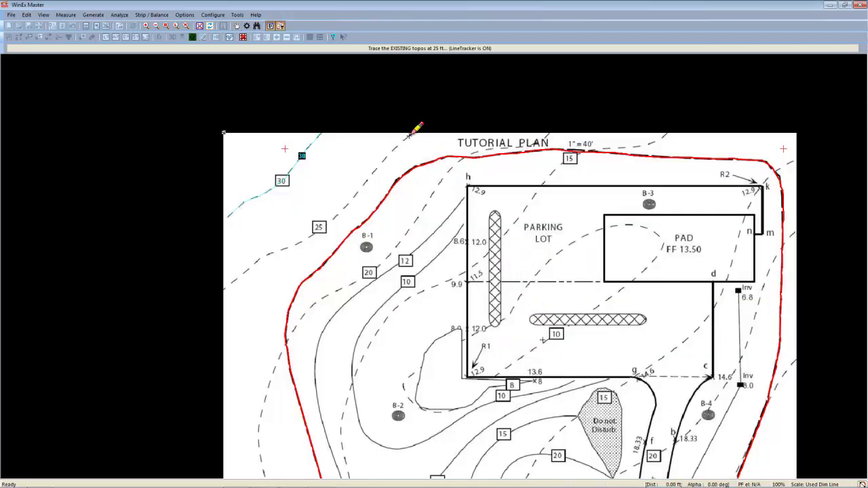
left_click(409, 135)
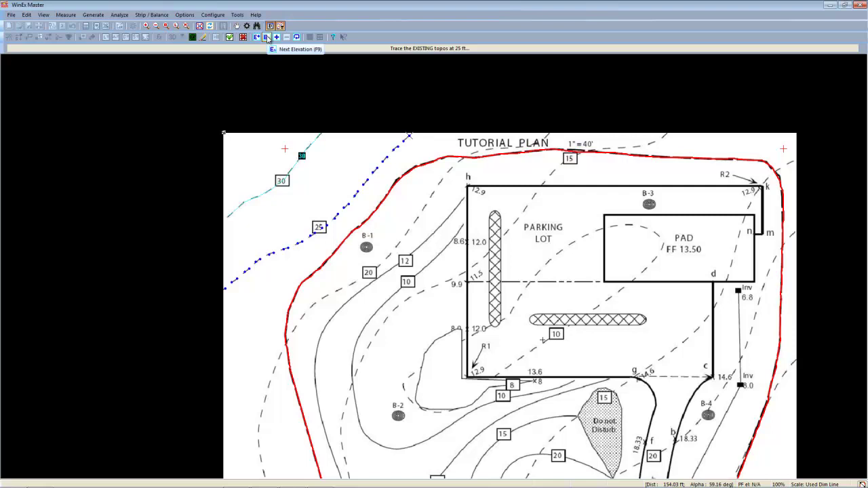
left_click(268, 38)
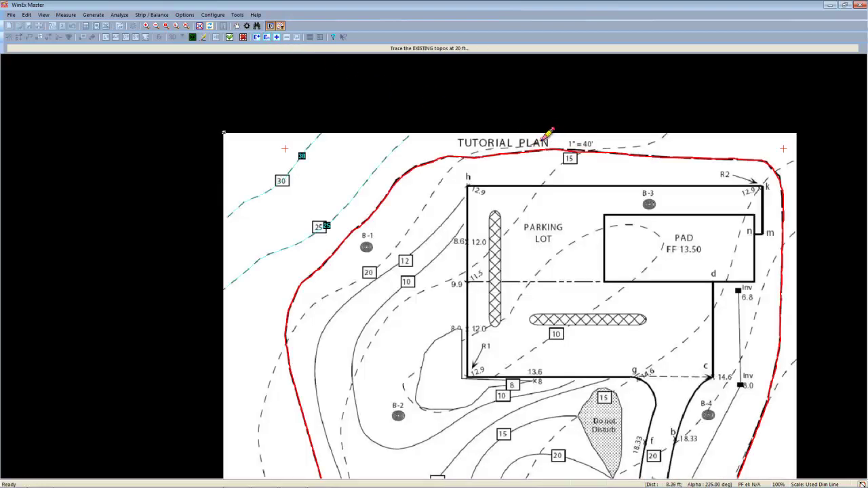
Trace the existing 20 ft contour along the site boundary and down the left side
left_click(530, 139)
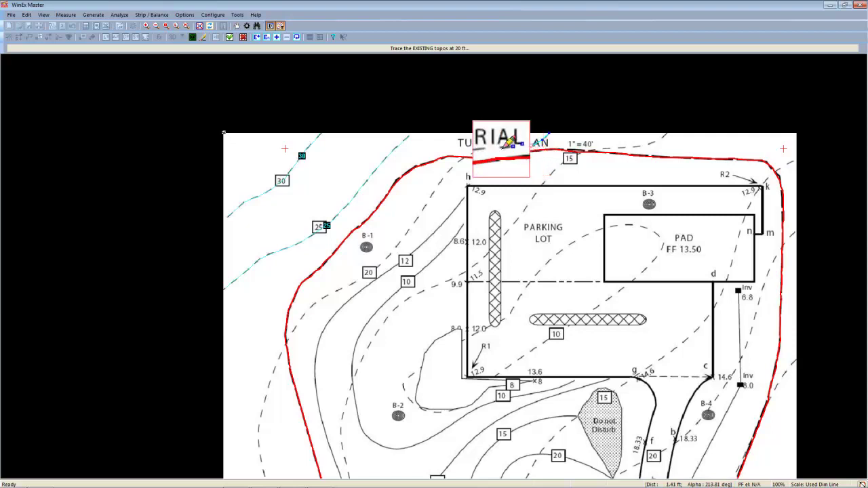
mouse_move(529, 140)
left_mouse_down()
mouse_move(448, 173)
mouse_move(357, 289)
mouse_move(289, 314)
left_mouse_up()
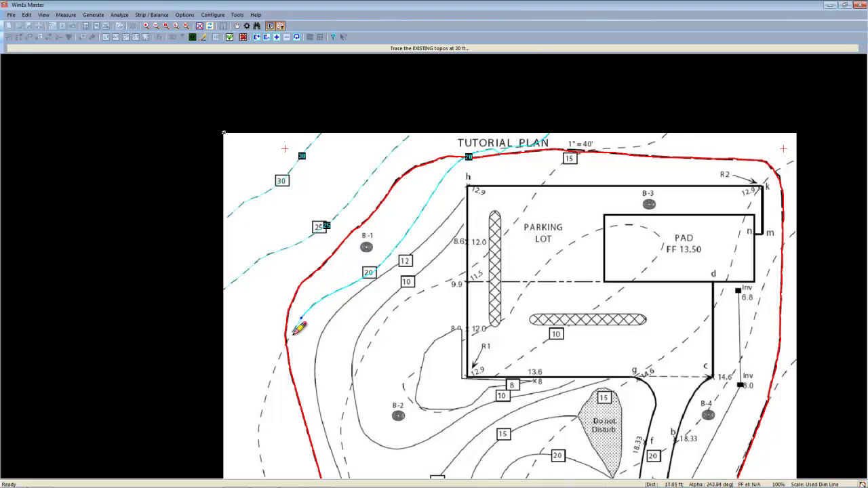
mouse_move(298, 330)
left_mouse_down()
mouse_move(277, 346)
mouse_move(259, 439)
left_mouse_up()
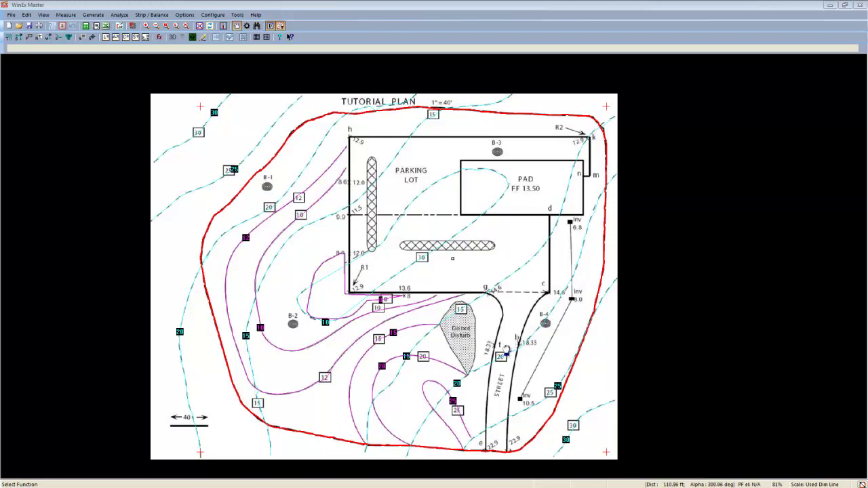
Create a Region with Subgrades for the Driveway and change its colour to blue
left_click(39, 38)
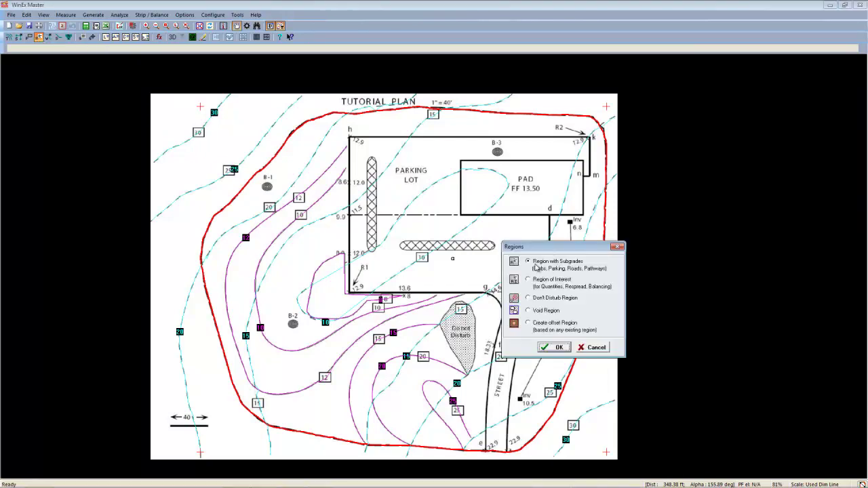
left_click(555, 348)
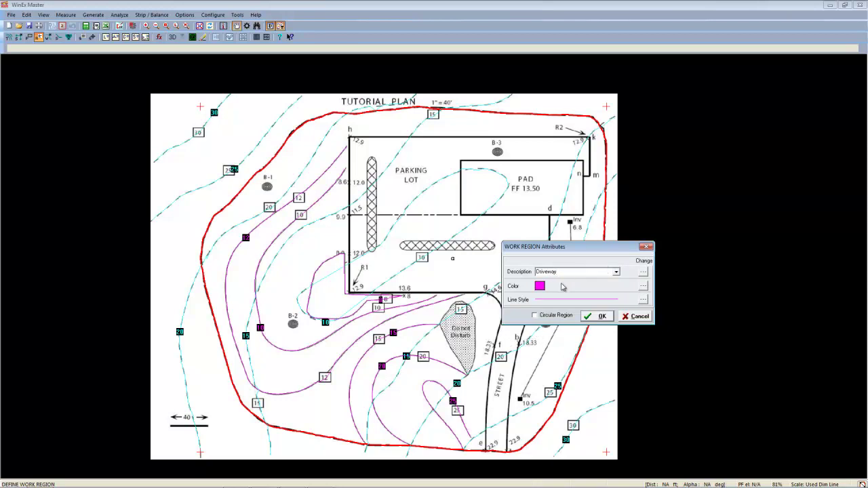
left_click(540, 287)
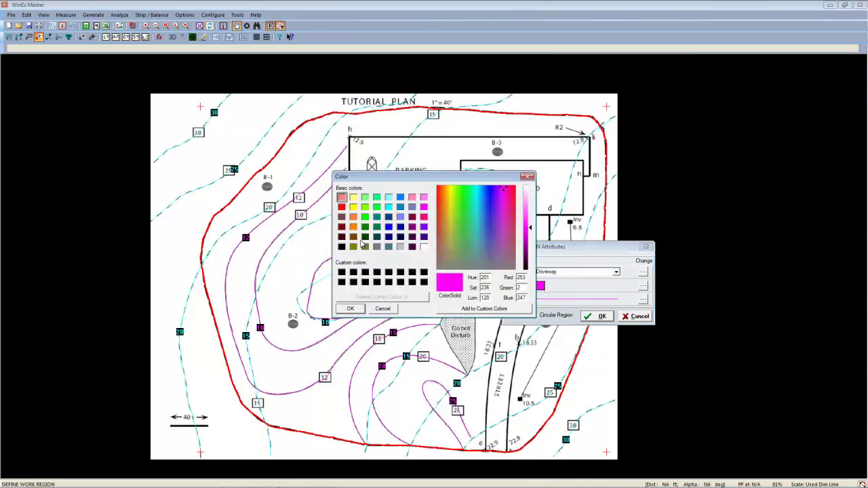
double_click(400, 196)
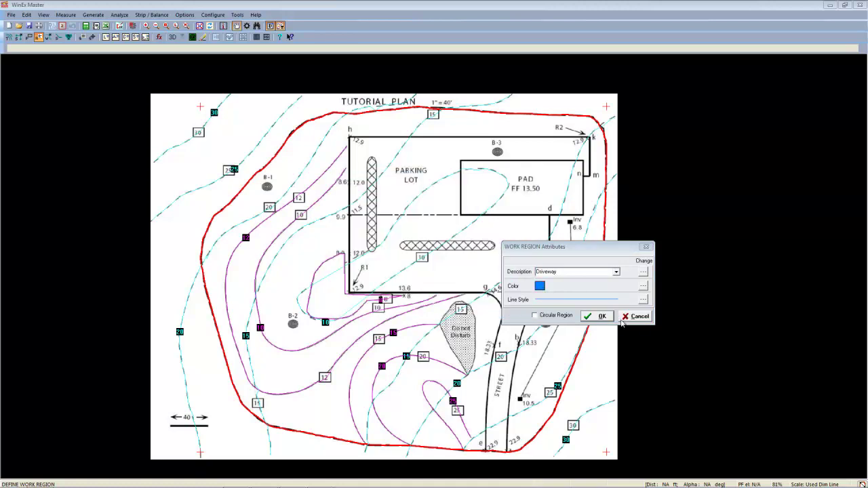
Trace the Driveway outline from corner e up the street edge to c, closing at g
left_click(600, 316)
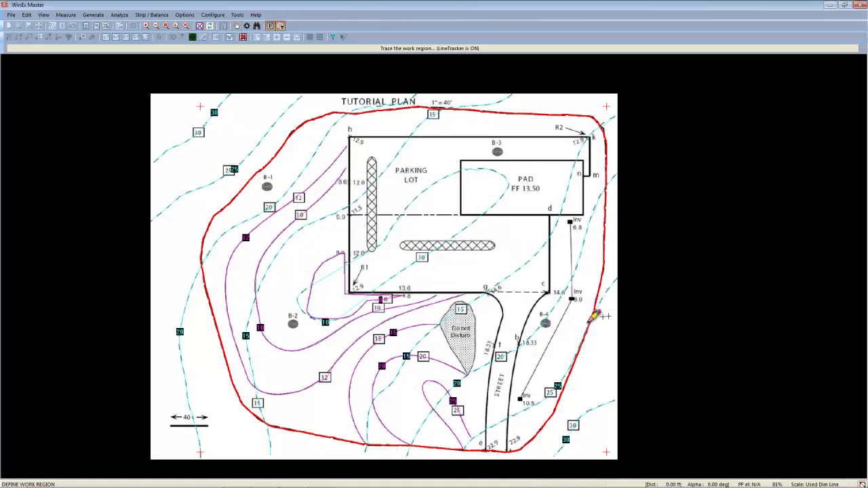
left_click(486, 448)
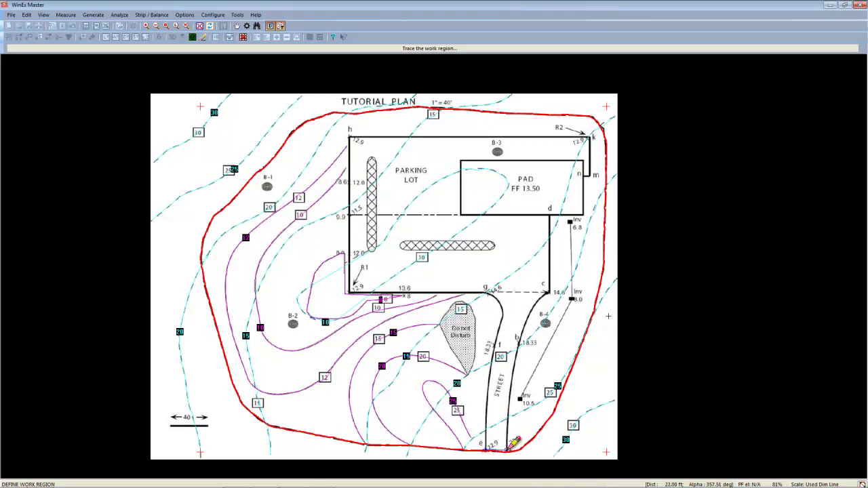
left_click(510, 448)
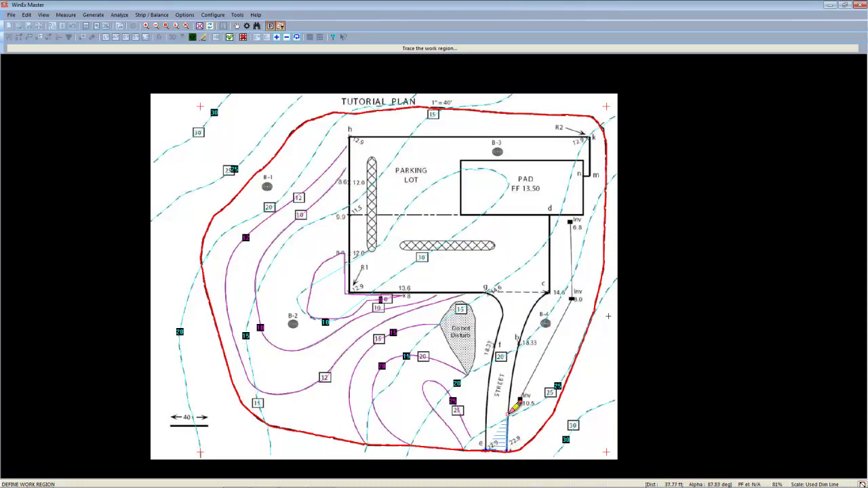
left_click(513, 385)
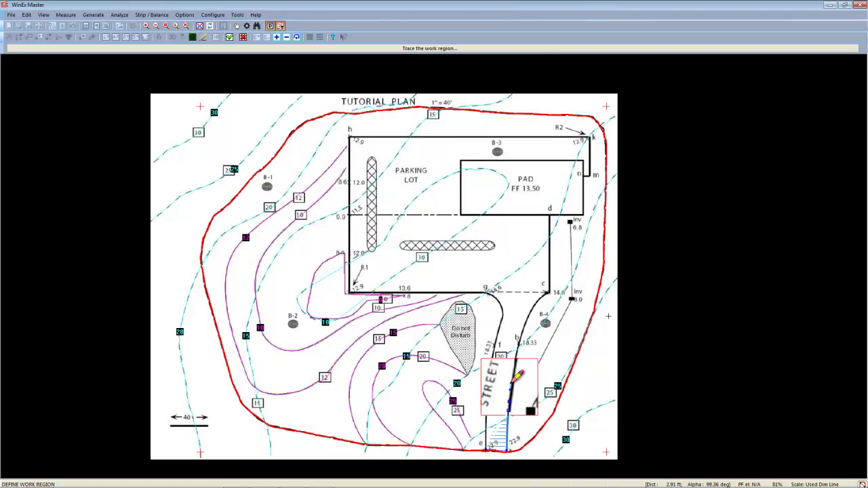
left_click(515, 351)
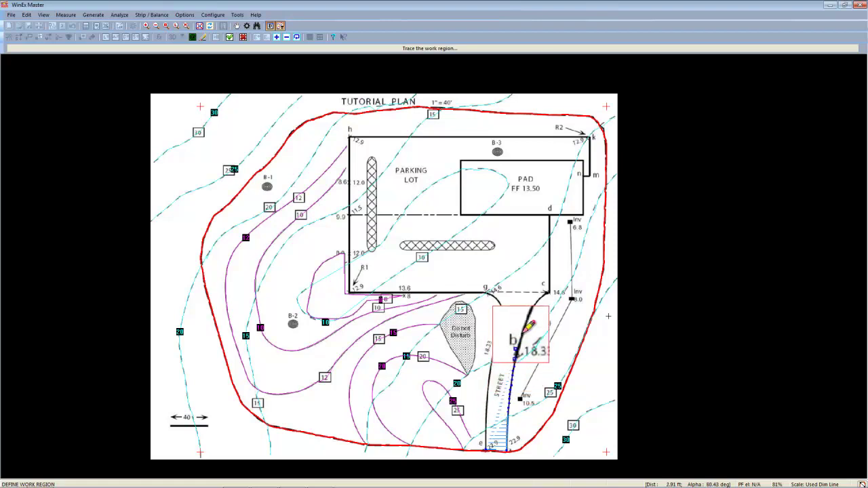
left_click(521, 317)
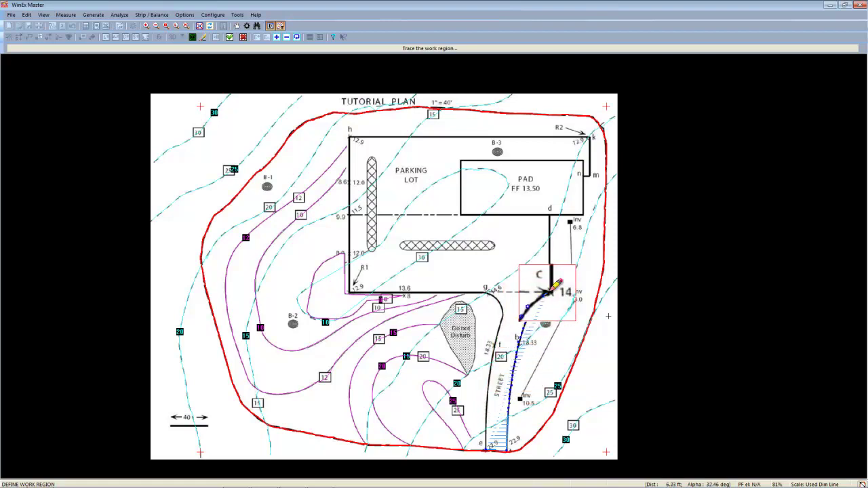
left_click(547, 293)
left_click(486, 291)
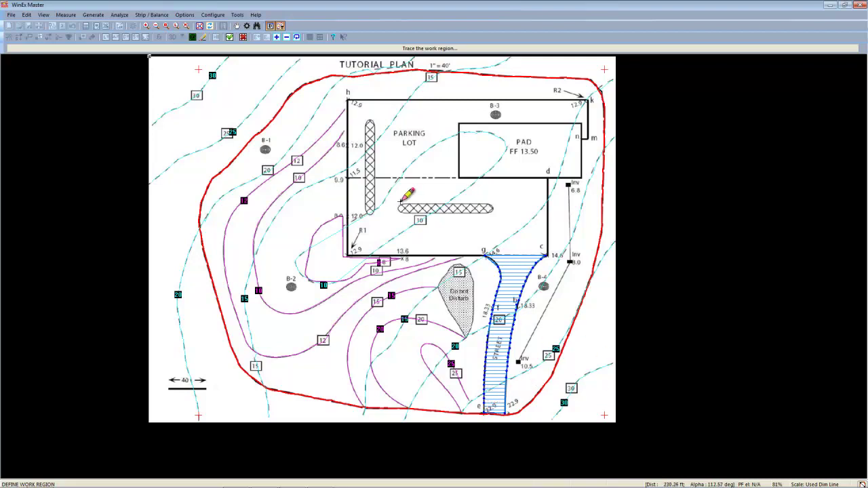
Show the Driveway's Proposed Subgrade Materials list under Region Options' Subgrades & Balancing settings
left_click(231, 38)
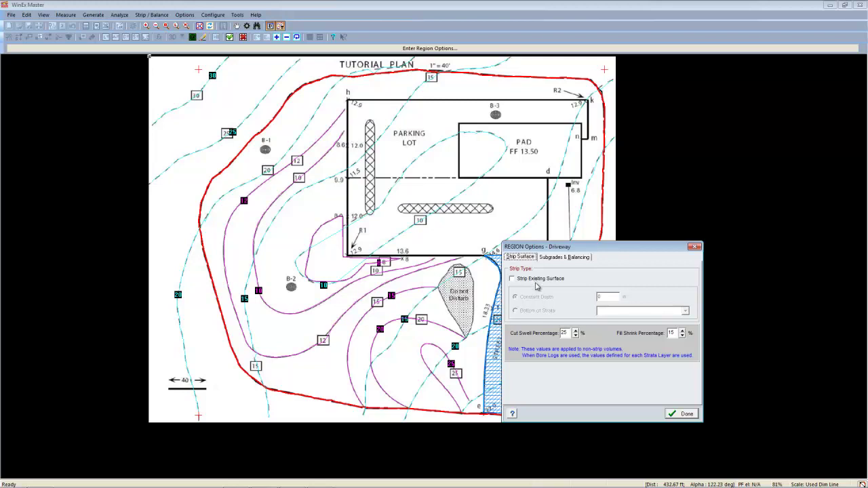
left_click(564, 258)
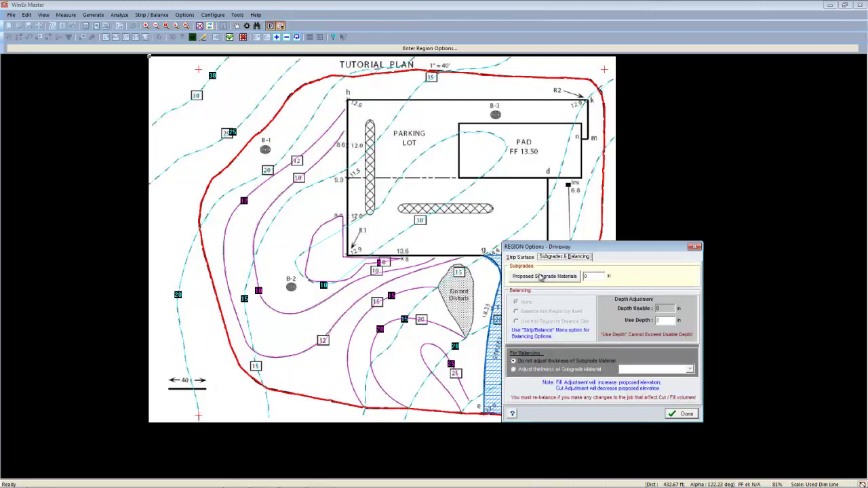
left_click(541, 277)
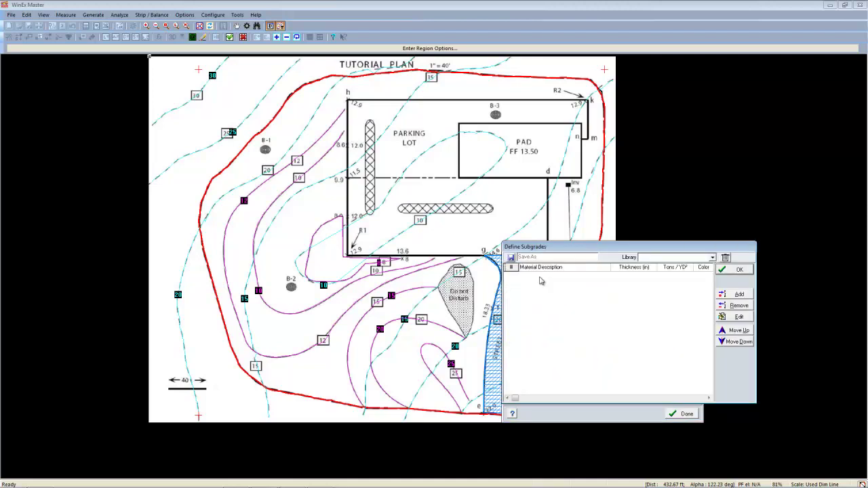
Add a 4 in Asphalt layer and a 6 in Crushed Stone layer to the driveway
left_click(736, 294)
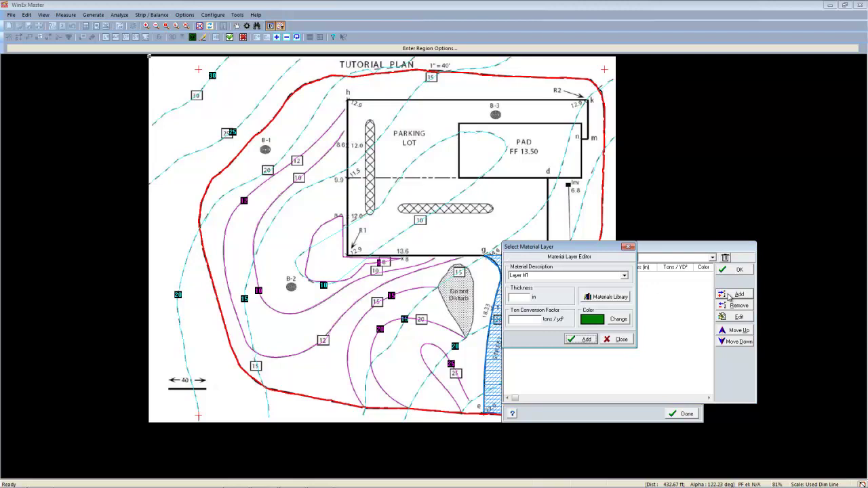
left_click(624, 277)
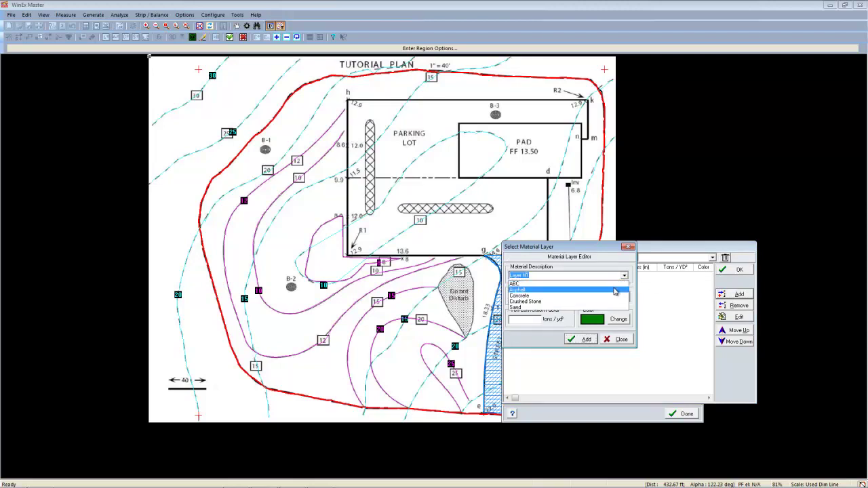
left_click(616, 290)
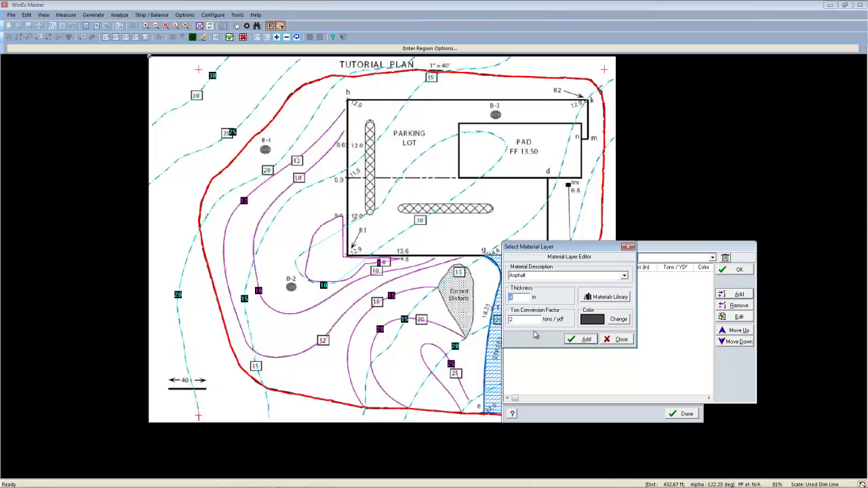
left_click(583, 339)
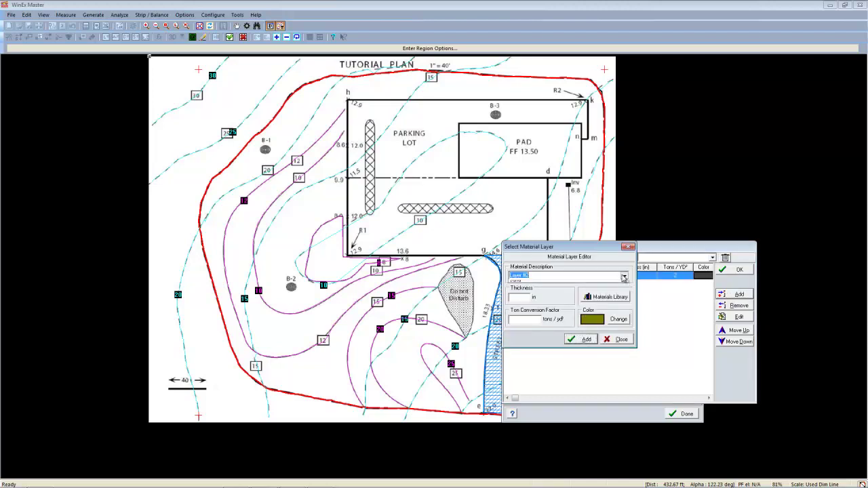
left_click(624, 276)
left_click(607, 302)
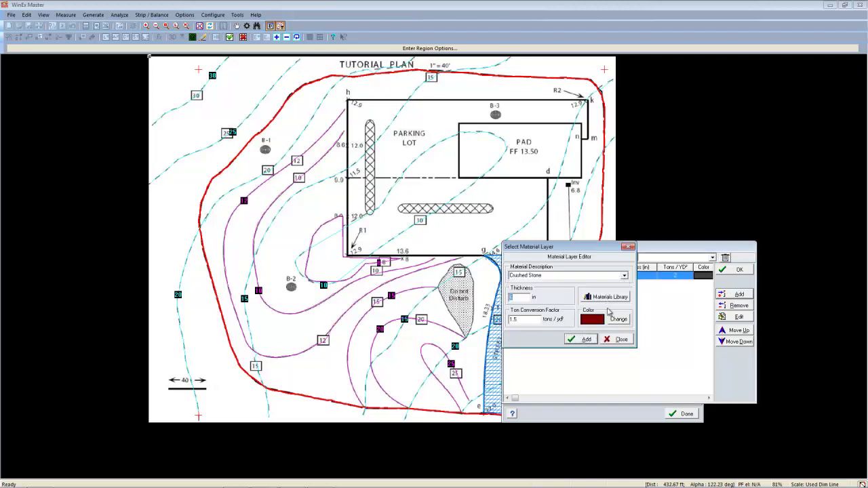
left_click(593, 342)
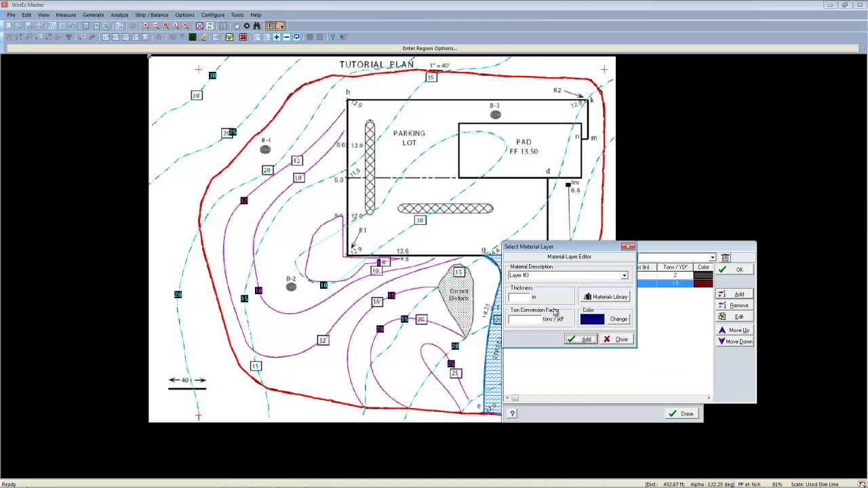
left_click(622, 342)
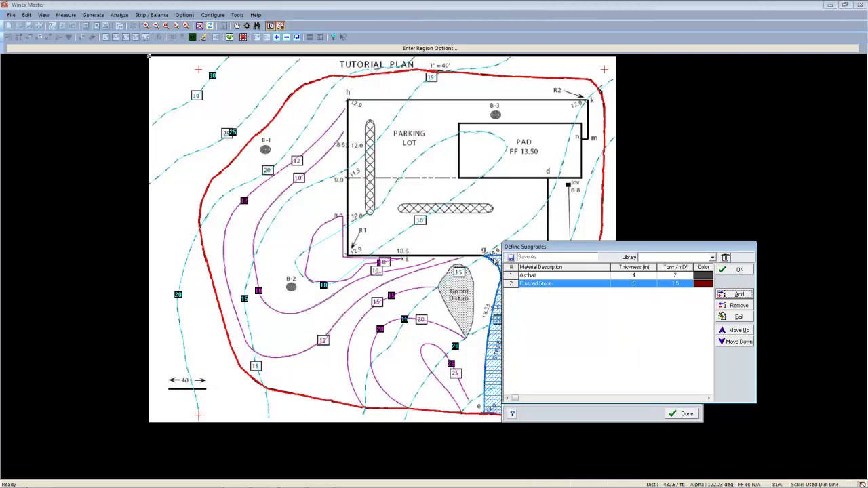
Save the two-layer set as 'Light Duty Paving' and apply it to the driveway
left_click(540, 257)
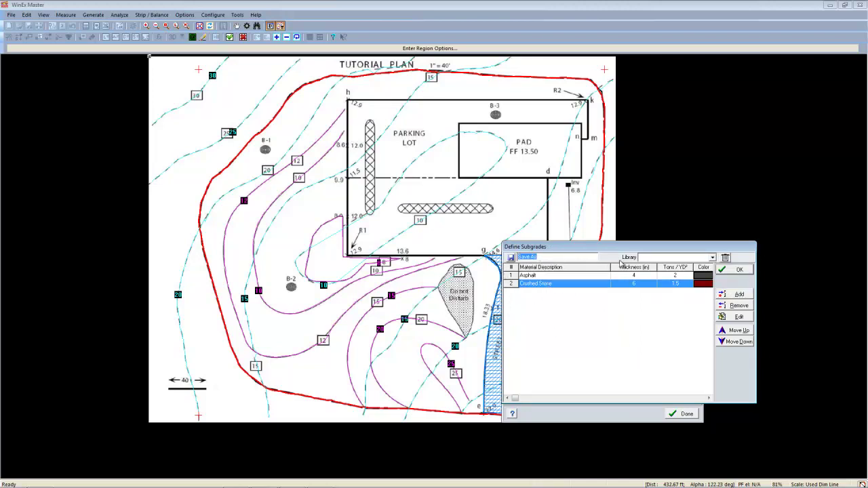
type("Light Duty Paving")
left_click(511, 258)
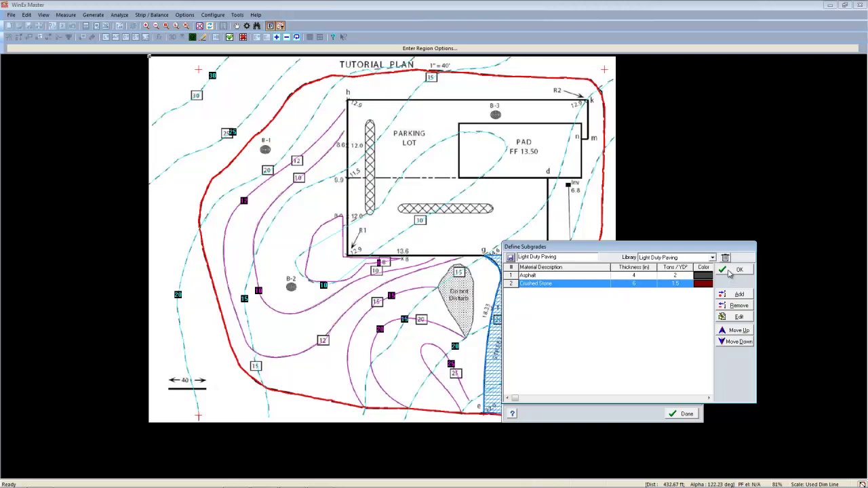
left_click(729, 271)
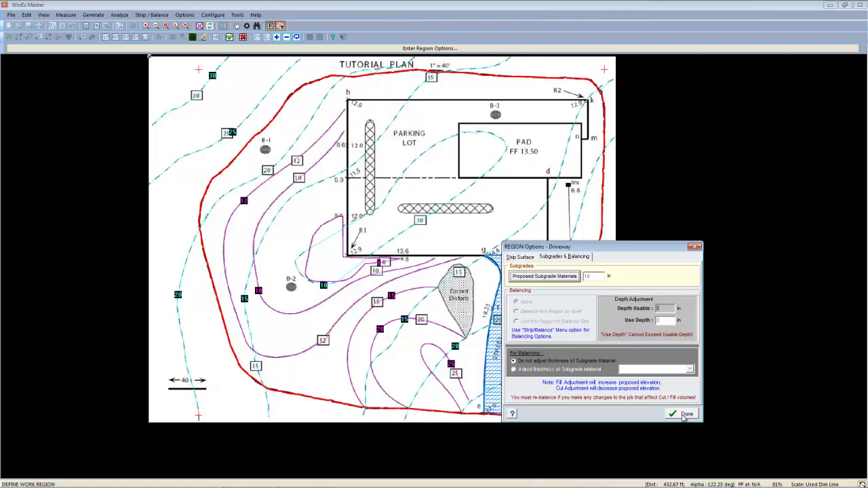
Confirm the Driveway region options and return to the plan showing its hatched outline
left_click(684, 415)
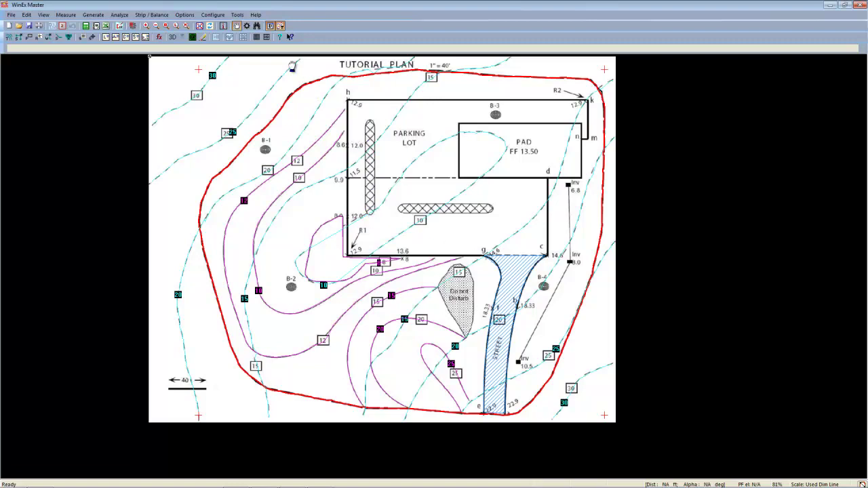
left_click(256, 36)
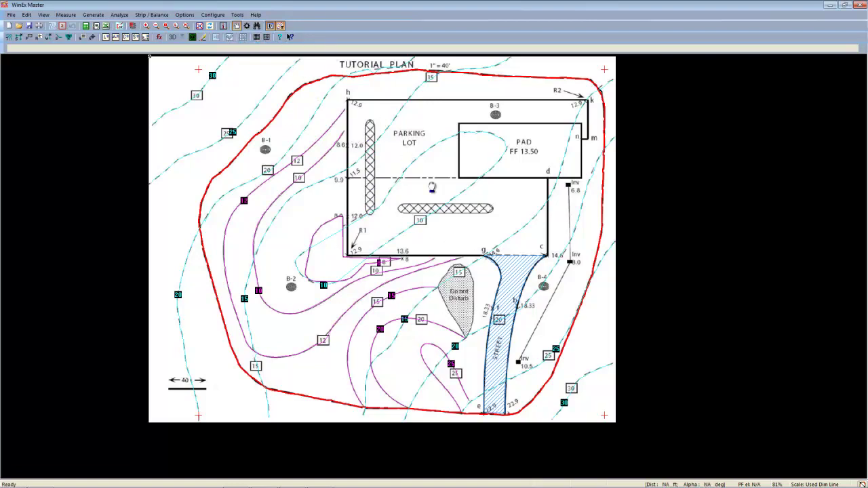